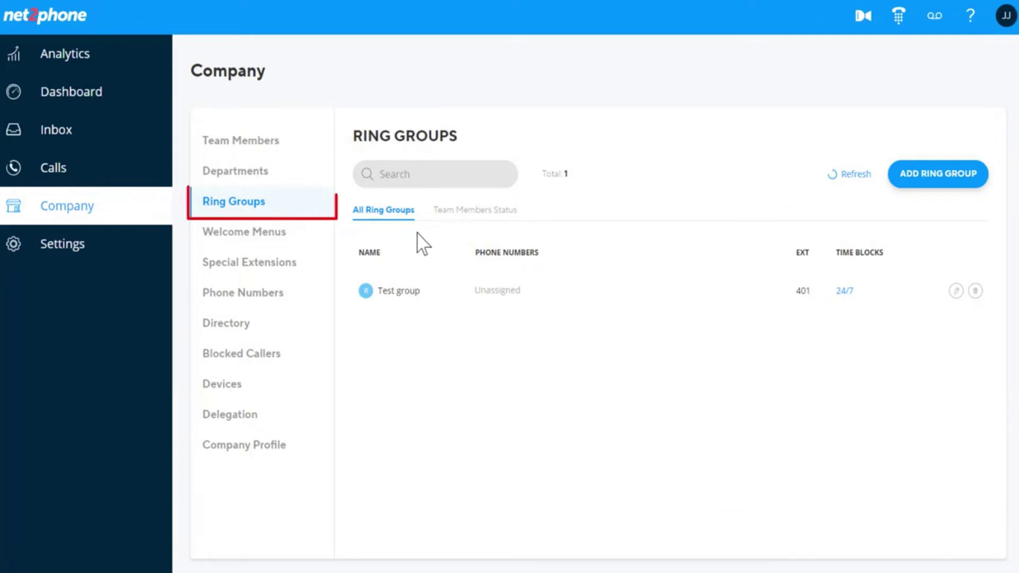
# Start a new ring group and confirm its name Ring Group 2 and extension 402
pyautogui.click(939, 192)
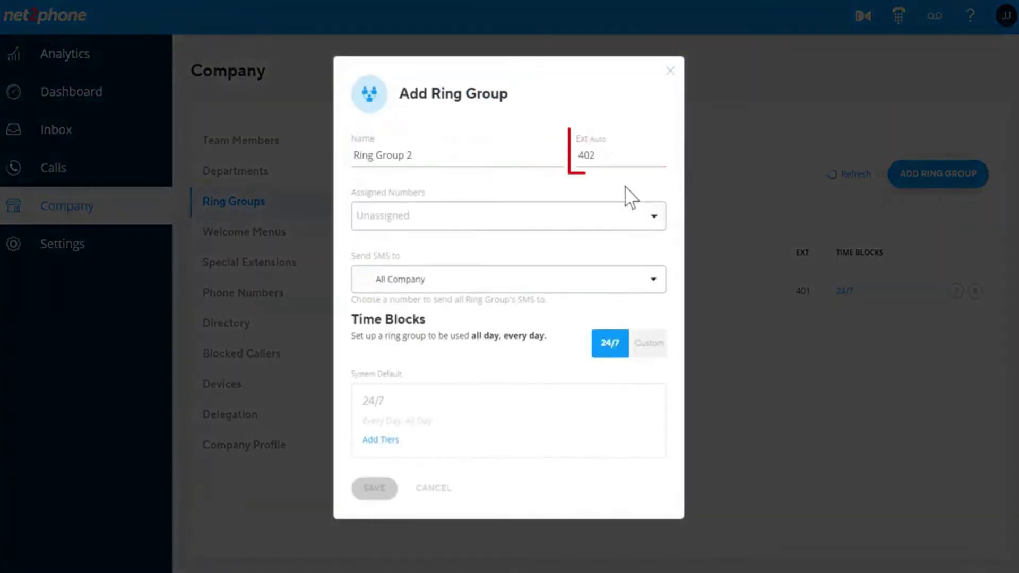
pyautogui.click(463, 159)
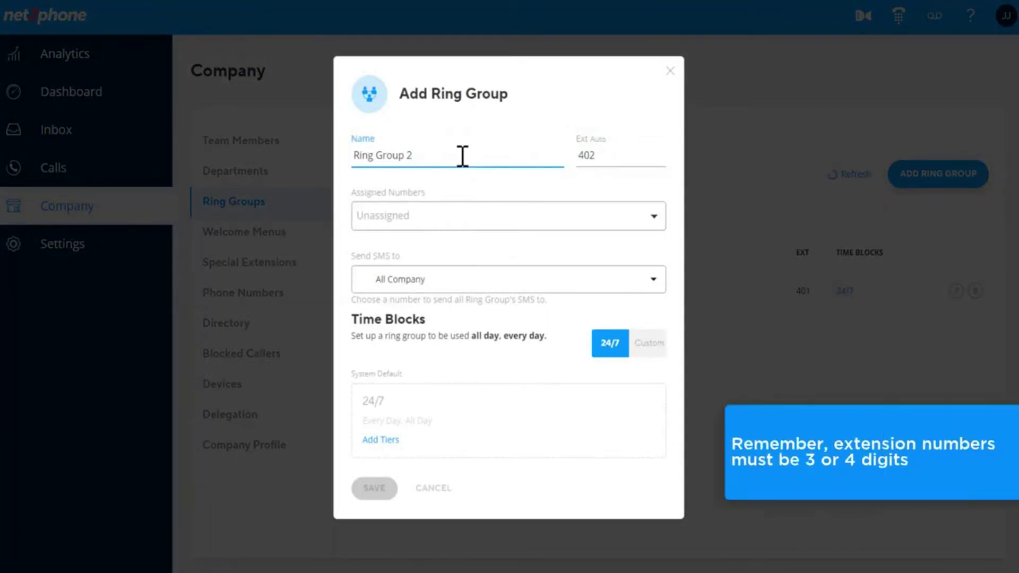
pyautogui.click(614, 155)
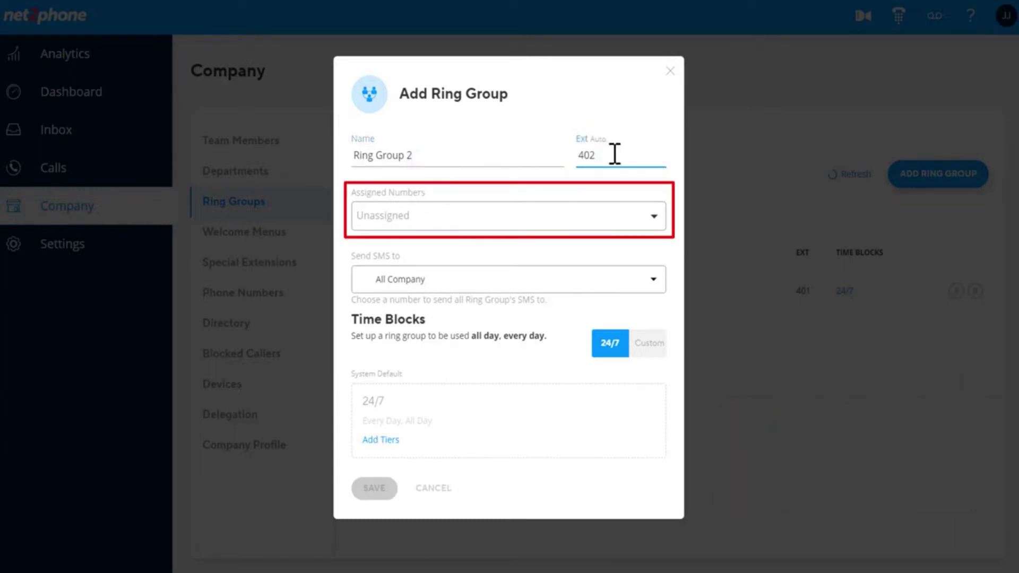
# Assign the unassigned phone number instead of the Training one, keeping SMS to All Company
pyautogui.click(654, 217)
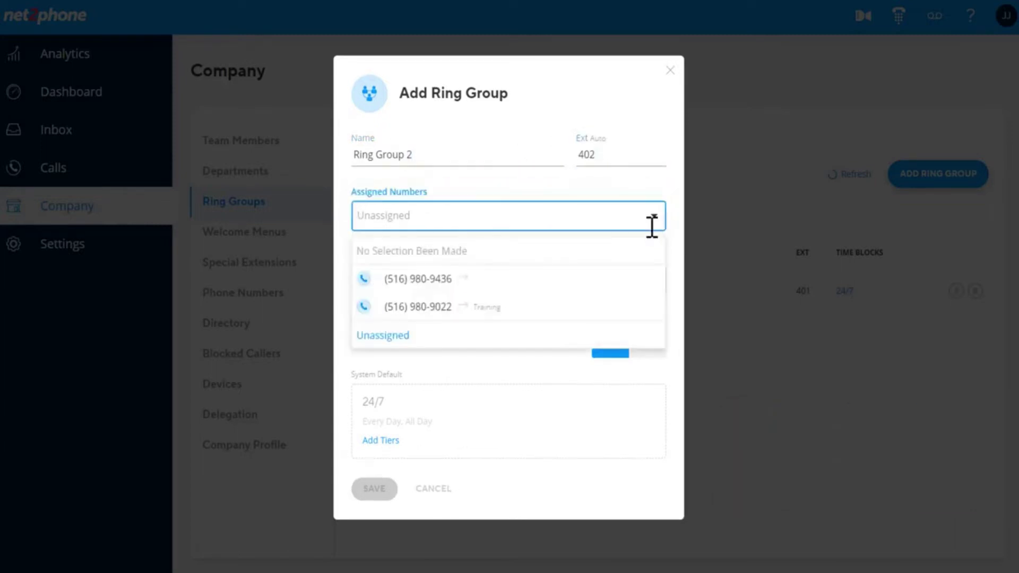
pyautogui.click(653, 311)
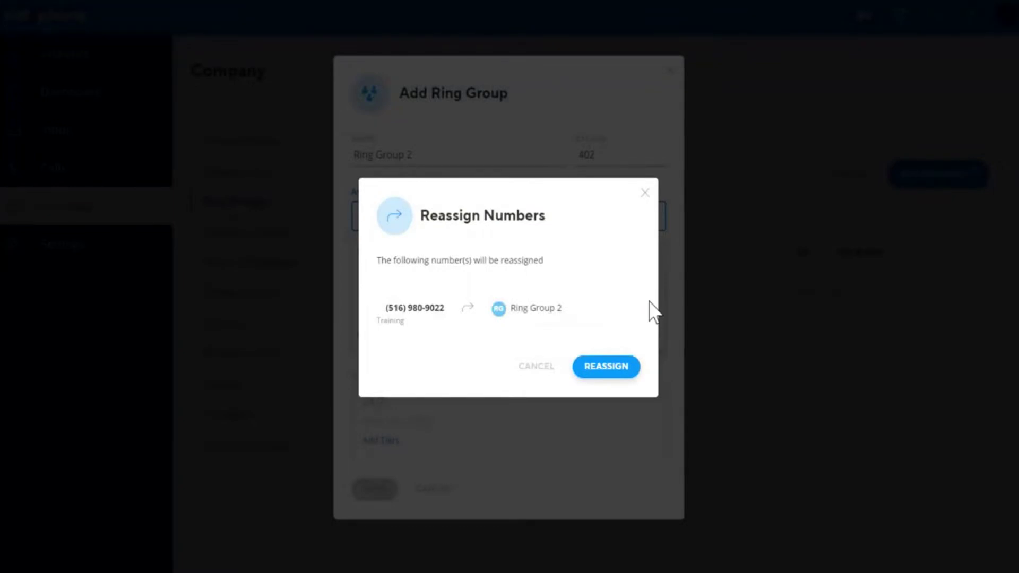
pyautogui.click(645, 192)
pyautogui.click(626, 275)
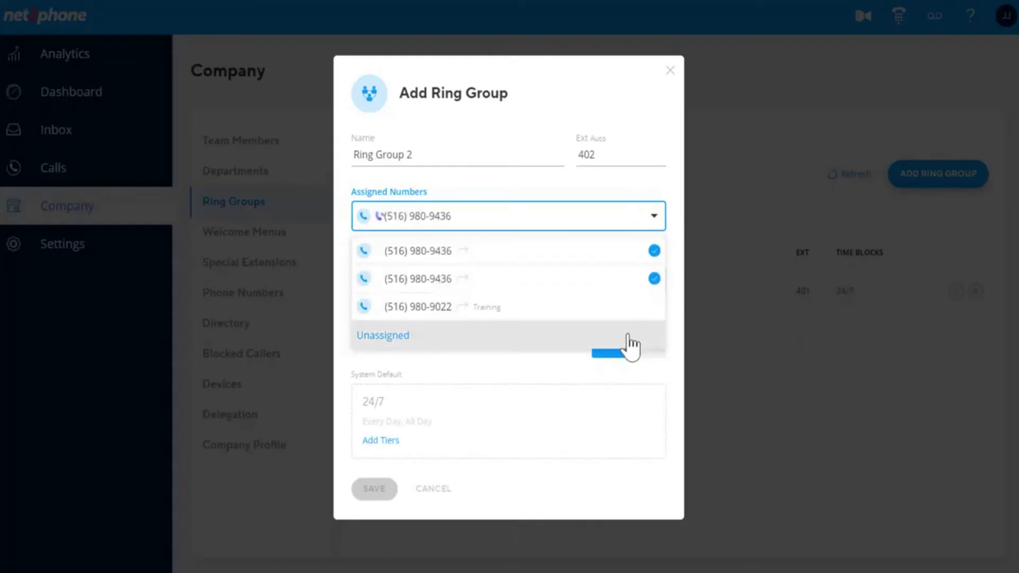
pyautogui.click(641, 389)
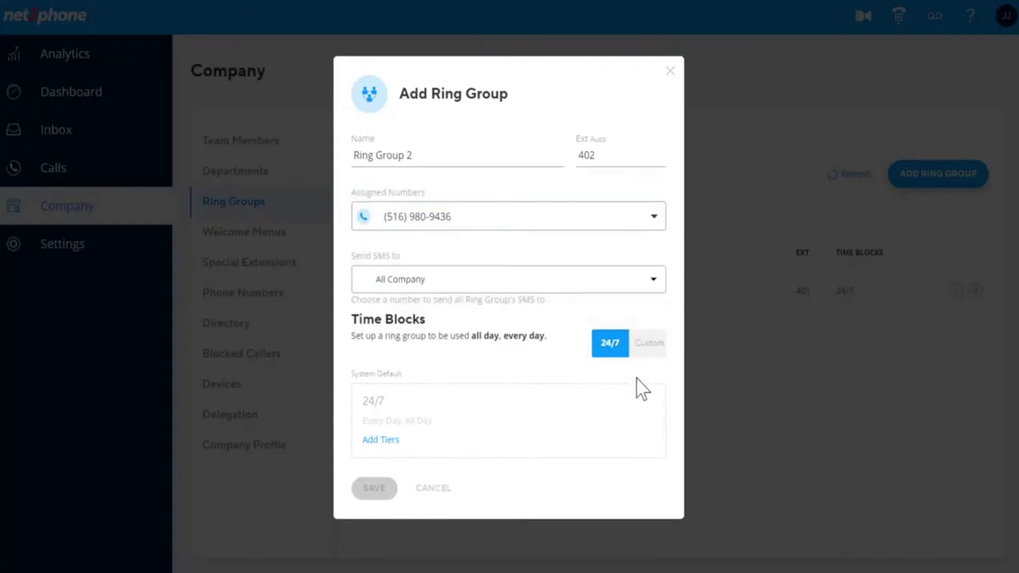
pyautogui.click(652, 282)
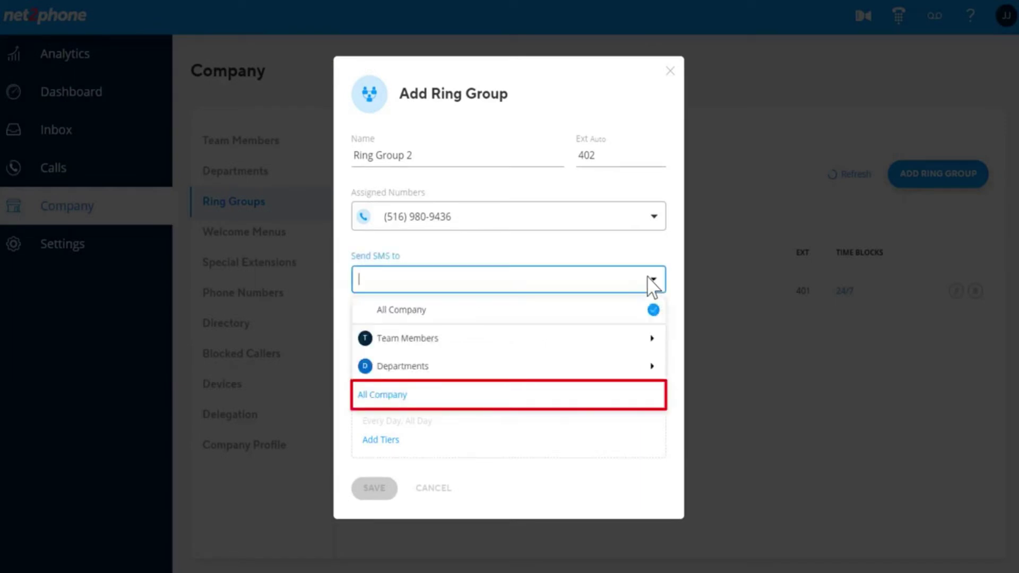
pyautogui.click(648, 393)
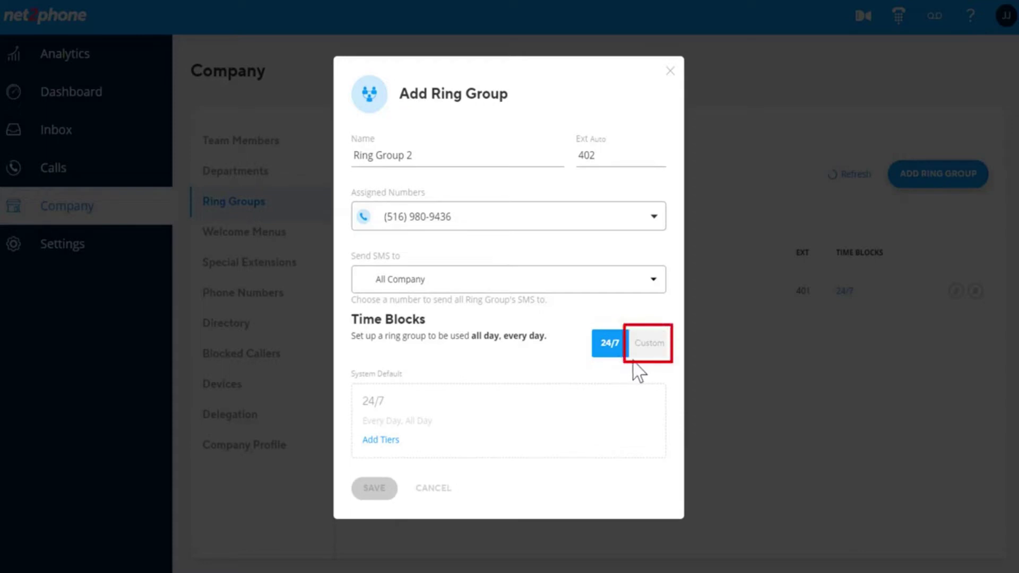
# Preview the Custom Open/Closed time blocks, then switch back to the 24/7 schedule
pyautogui.click(649, 351)
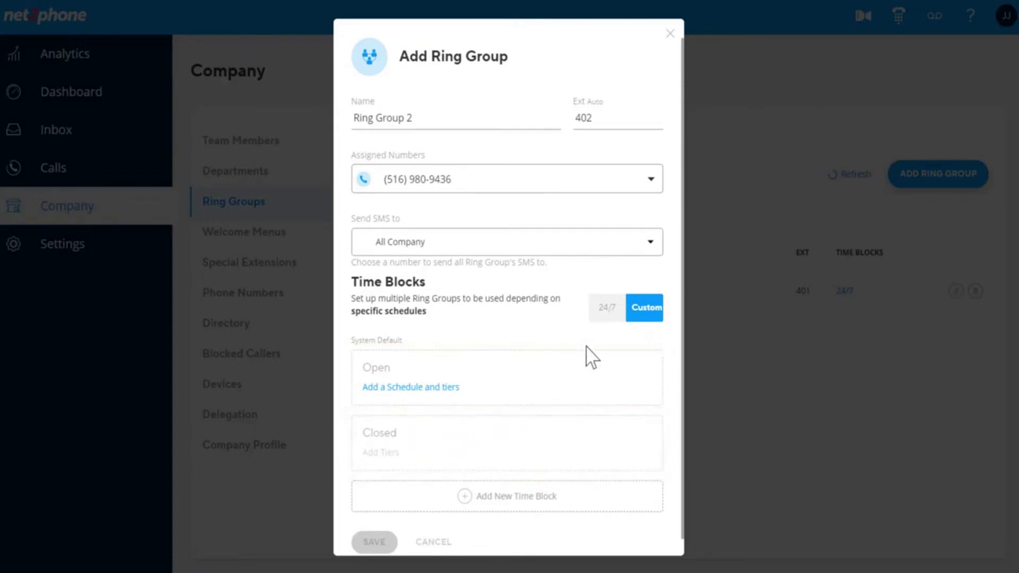
pyautogui.click(602, 313)
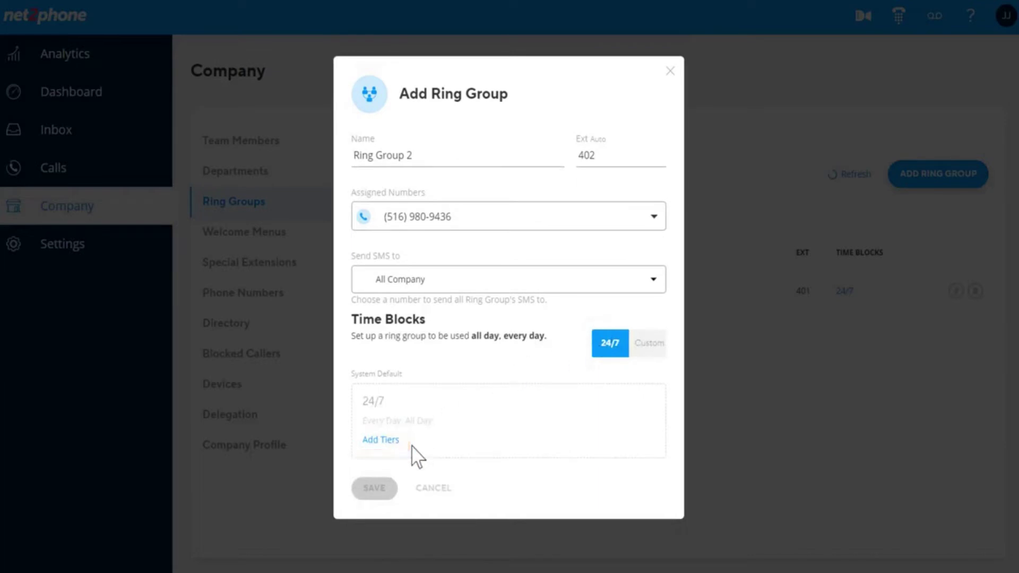
# Add Tier 1 to the 24/7 block ringing the first team member 5 times
pyautogui.click(396, 442)
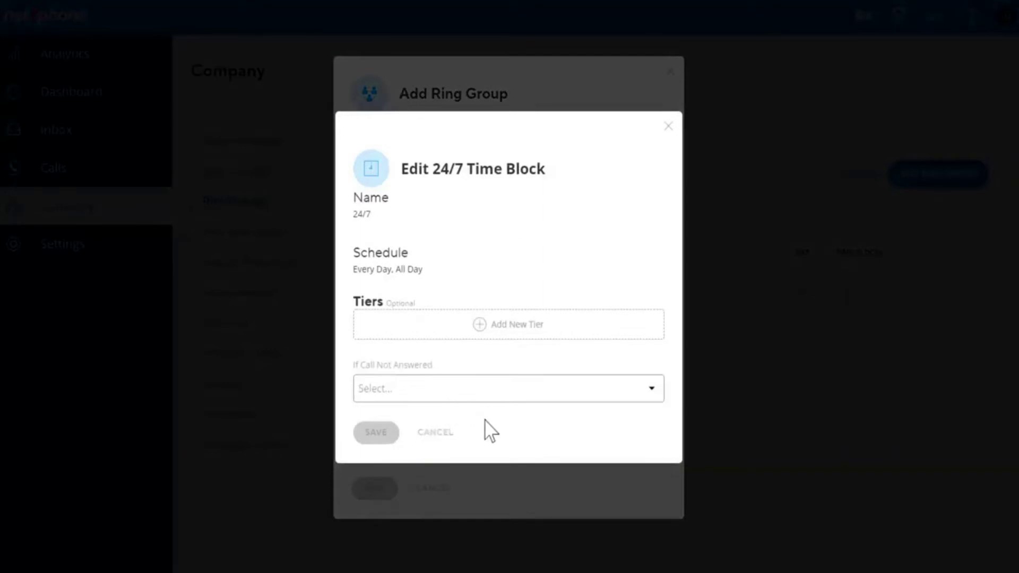
pyautogui.click(543, 325)
pyautogui.click(533, 317)
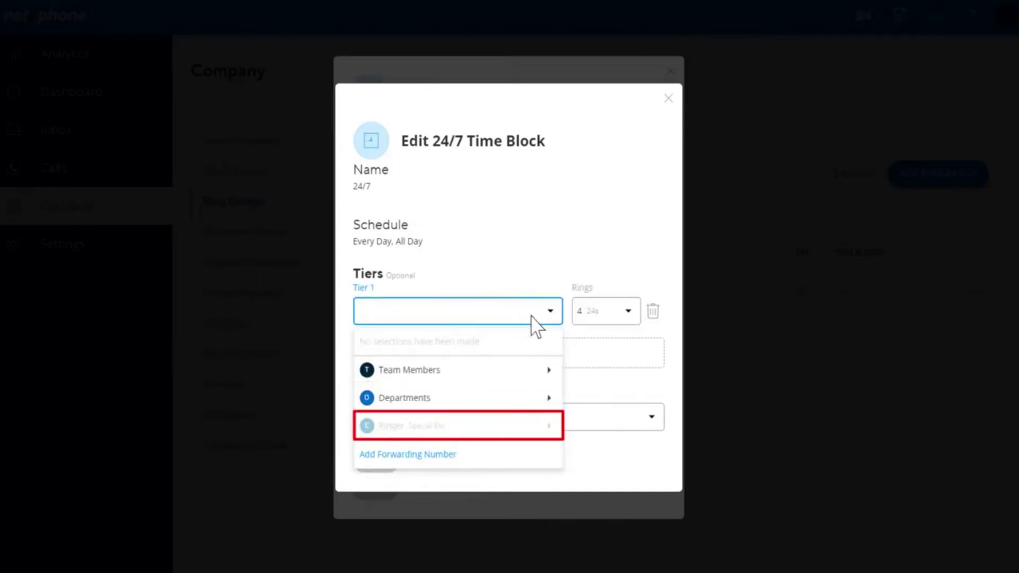
pyautogui.click(511, 372)
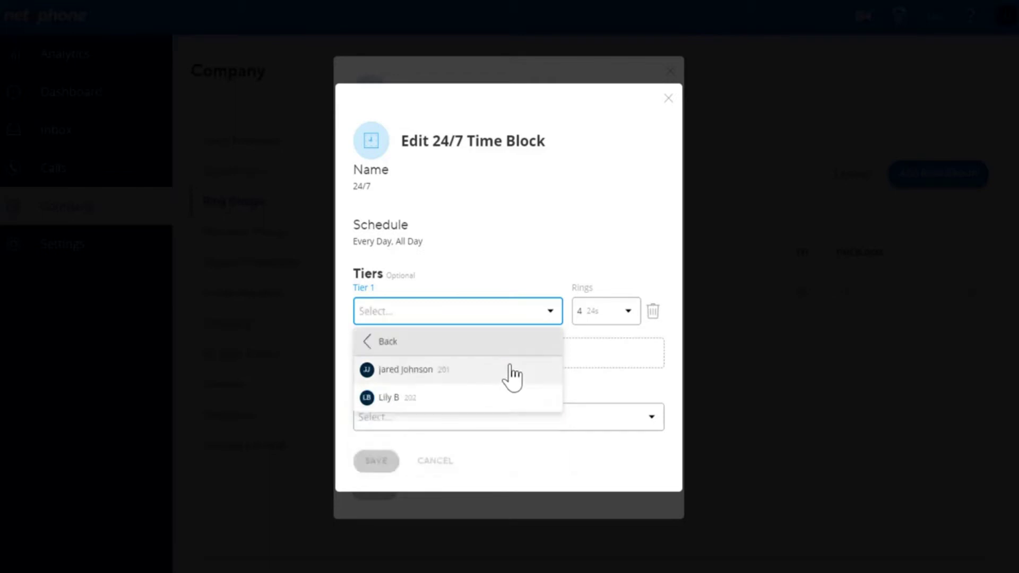
pyautogui.click(511, 374)
pyautogui.click(609, 274)
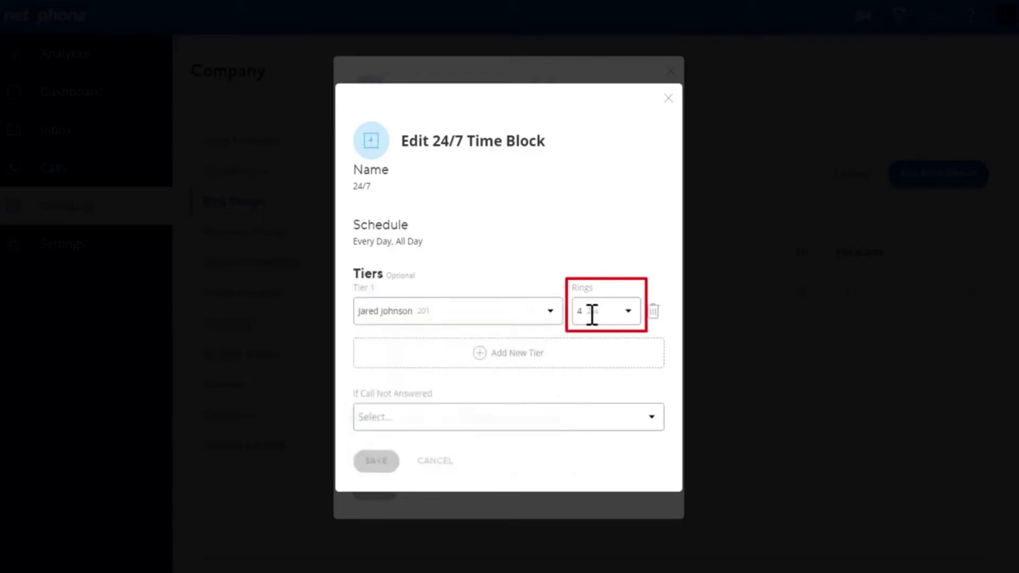
pyautogui.click(628, 315)
pyautogui.click(601, 457)
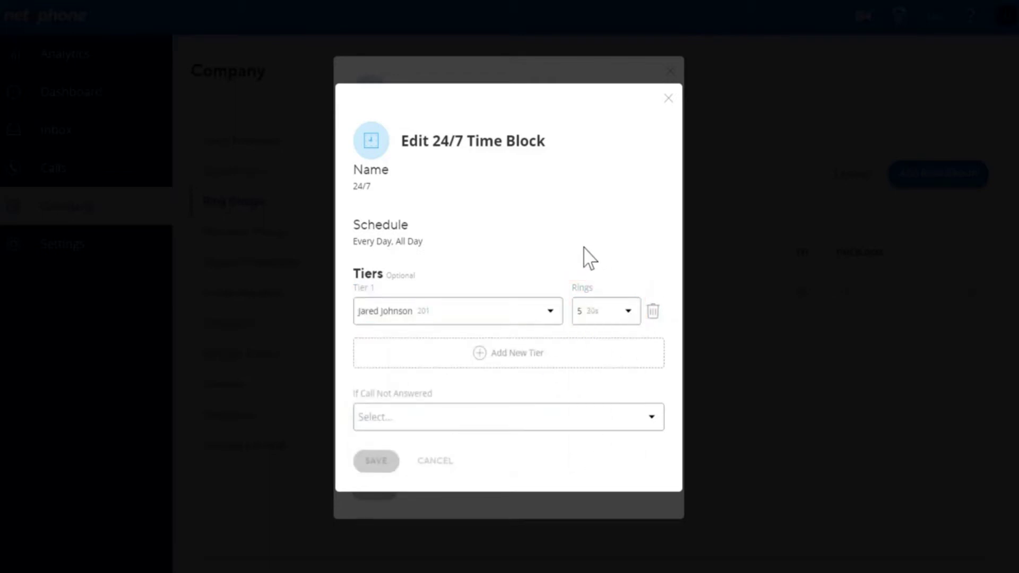
# Add Tier 2 ringing the Training department 302
pyautogui.click(500, 355)
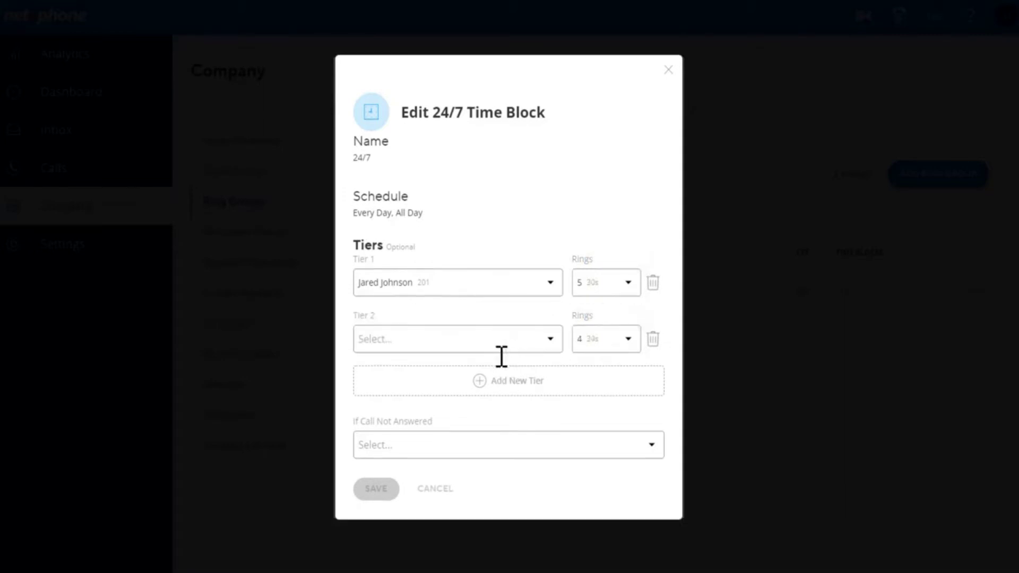
pyautogui.click(500, 341)
pyautogui.click(476, 426)
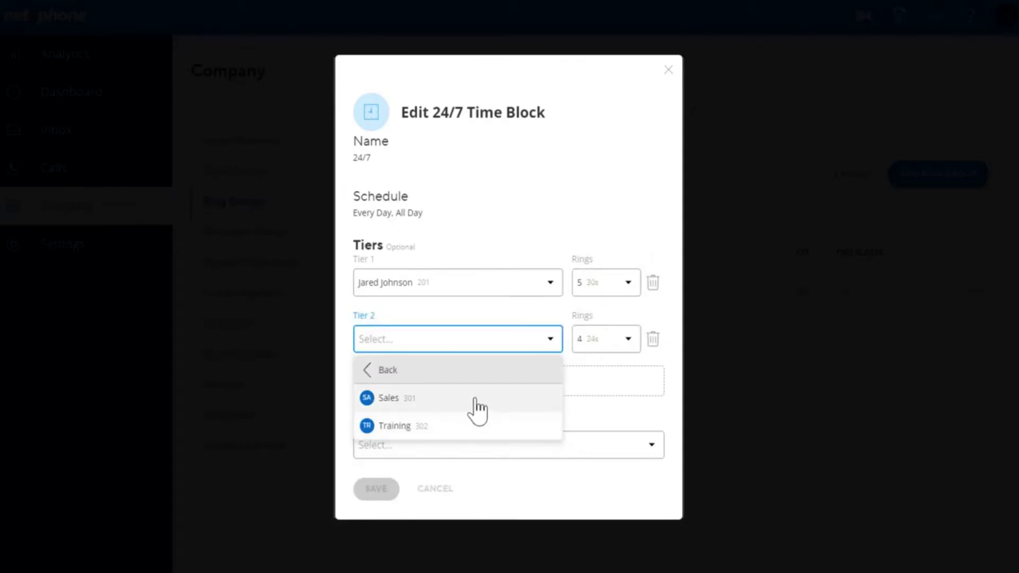
pyautogui.click(472, 427)
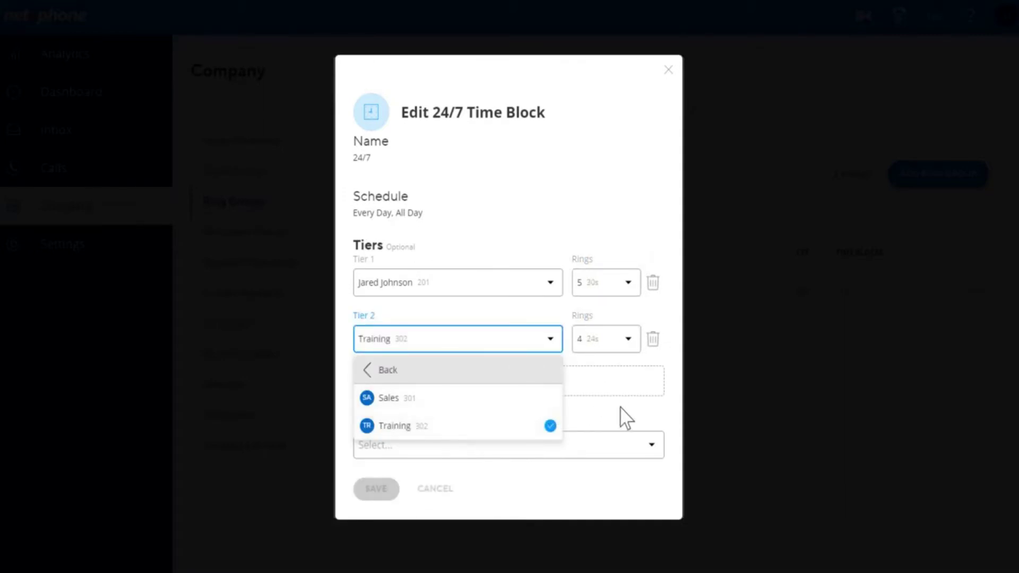
pyautogui.click(627, 420)
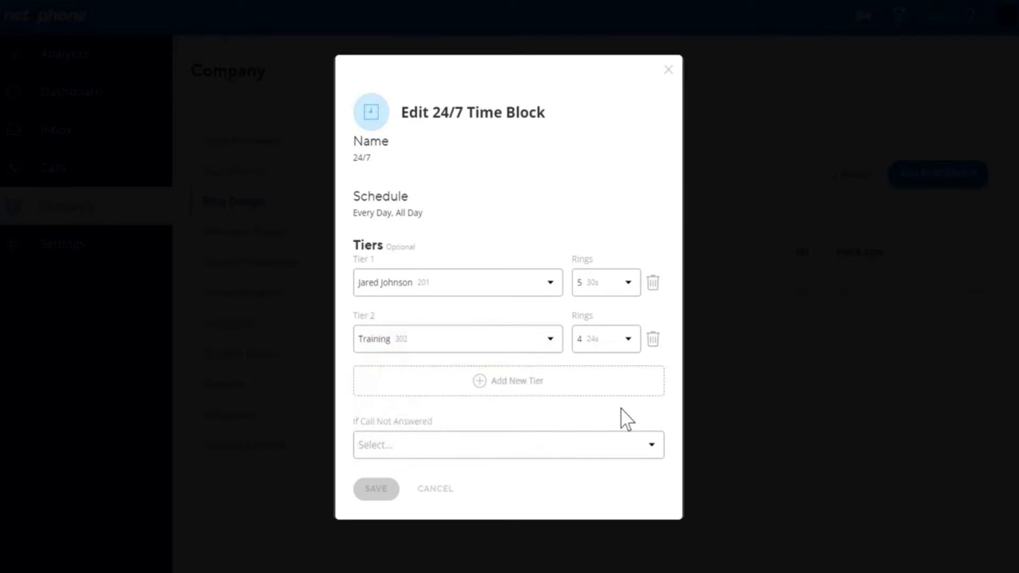
pyautogui.click(451, 448)
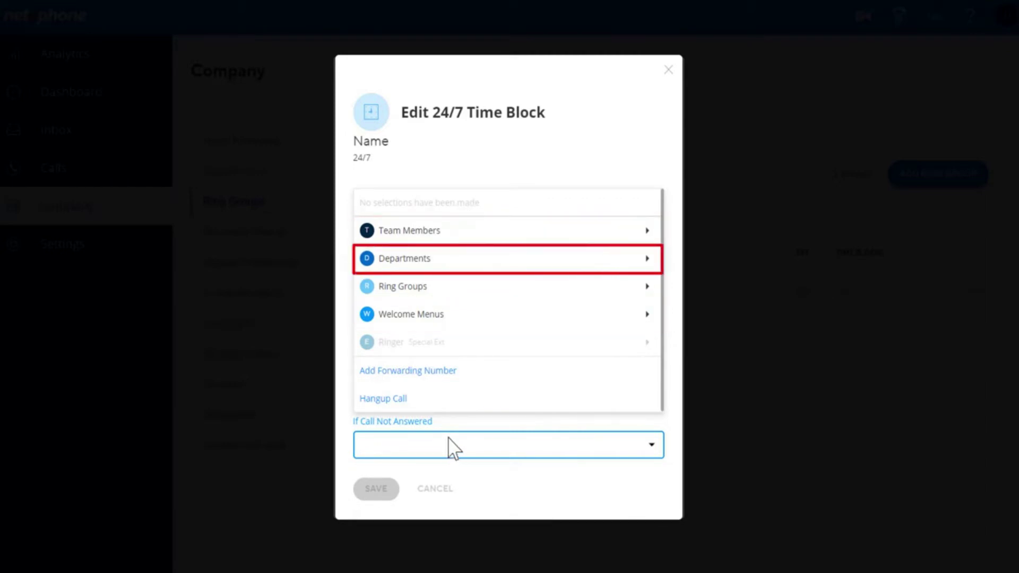
# Route unanswered calls from the 24/7 block to the Welcome Menu
pyautogui.click(508, 317)
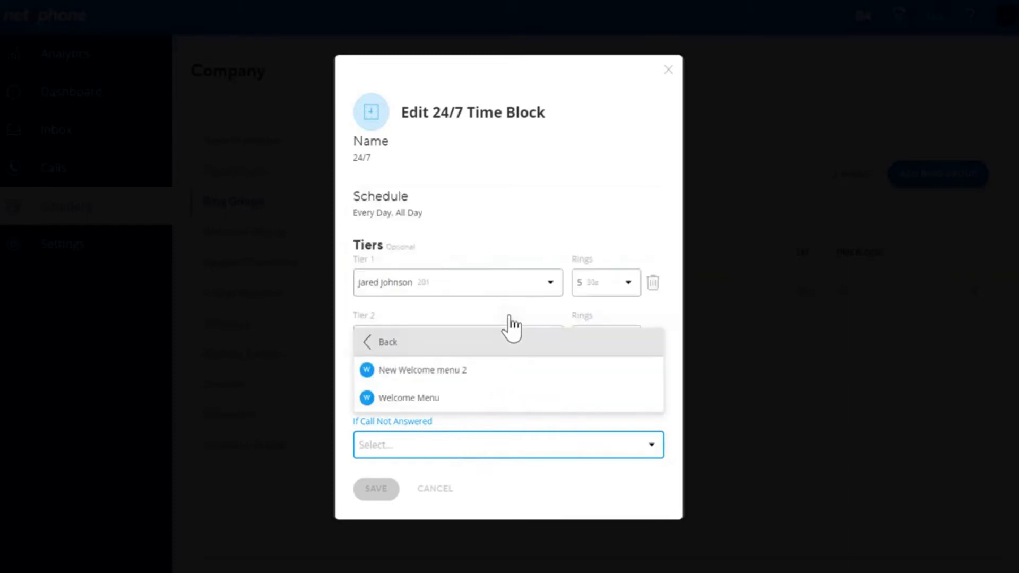
pyautogui.click(671, 424)
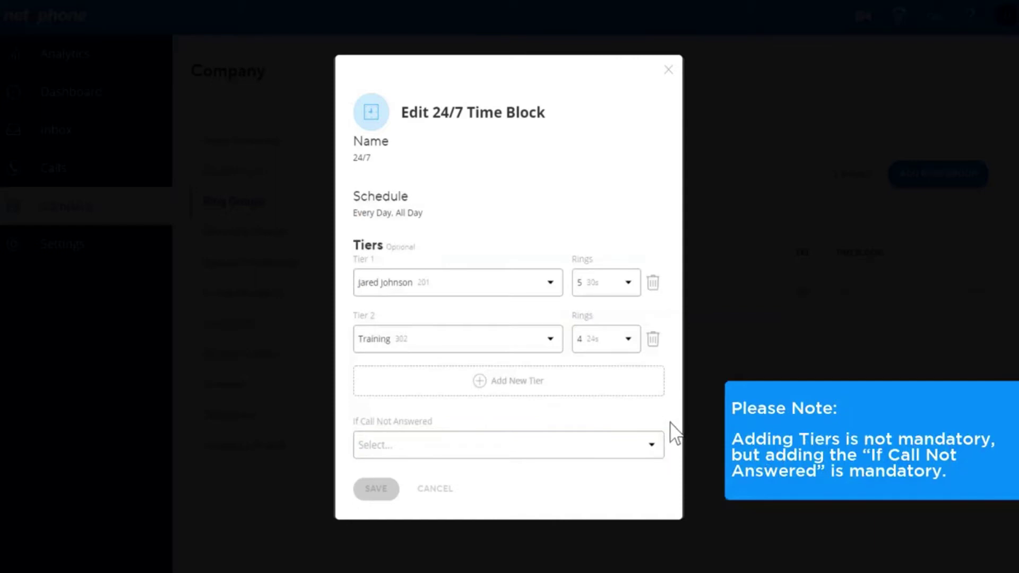
pyautogui.click(647, 448)
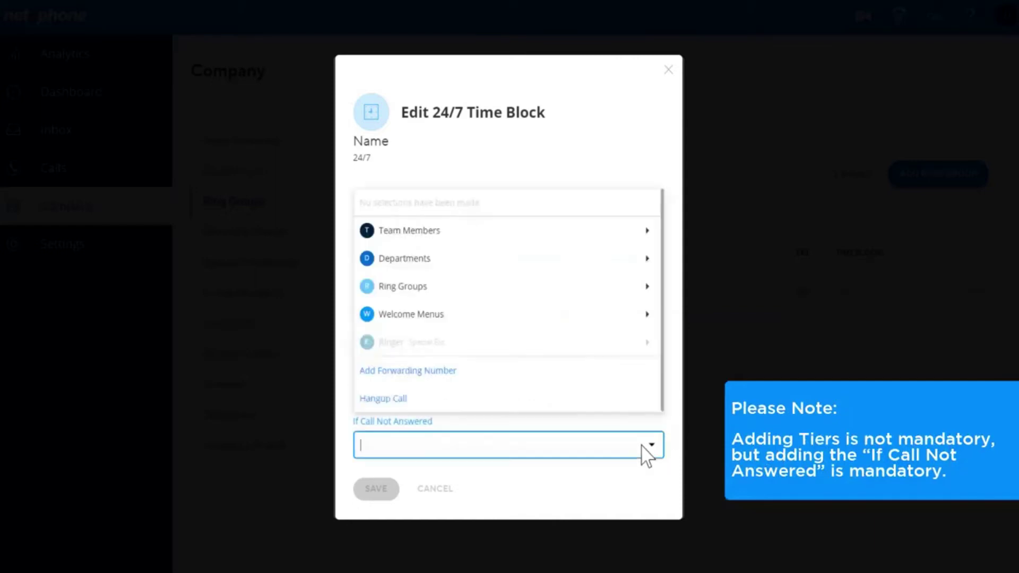
pyautogui.click(588, 325)
pyautogui.click(568, 399)
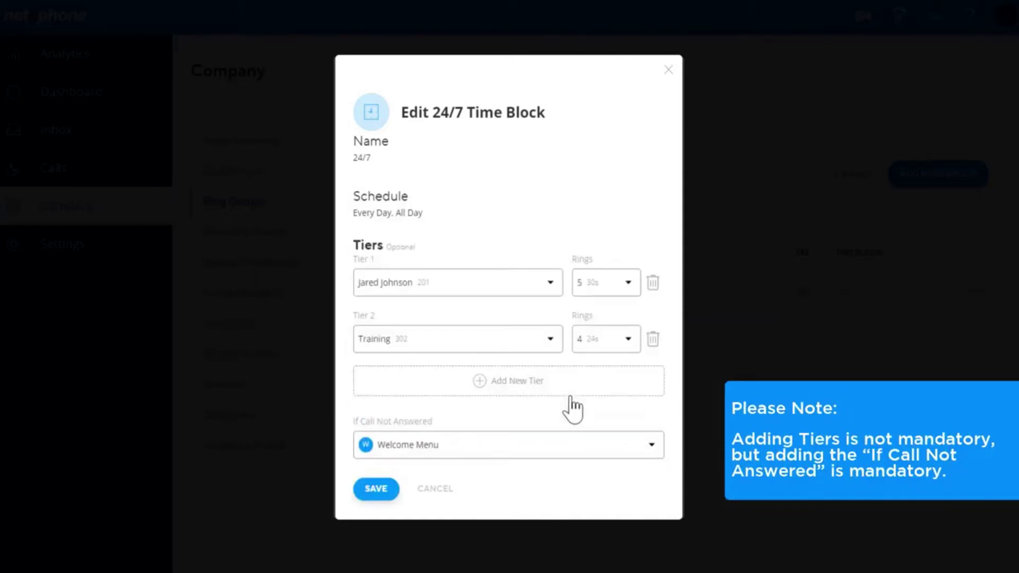
# Save the 24/7 time block and the new Ring Group 2
pyautogui.click(378, 495)
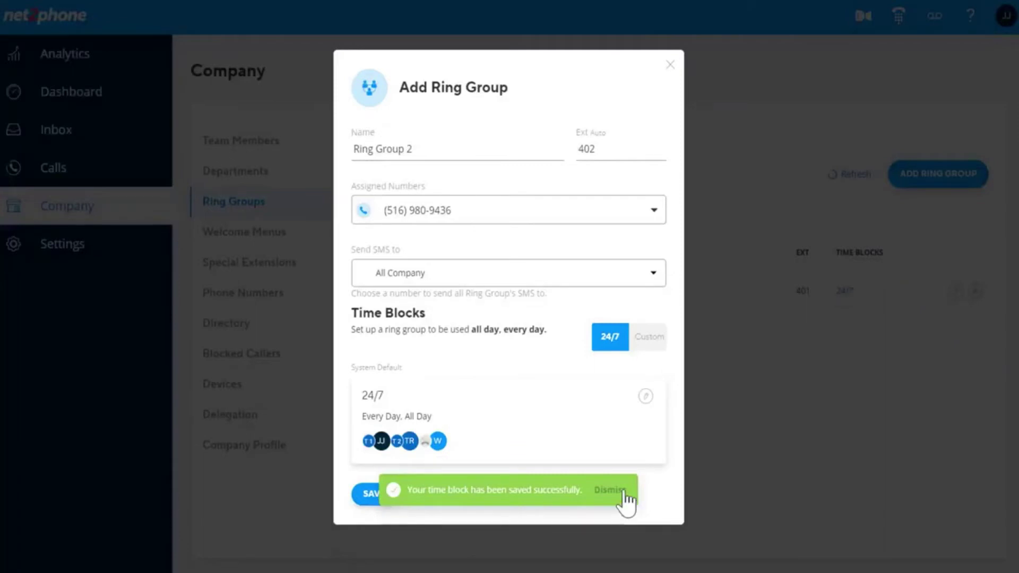
pyautogui.click(616, 489)
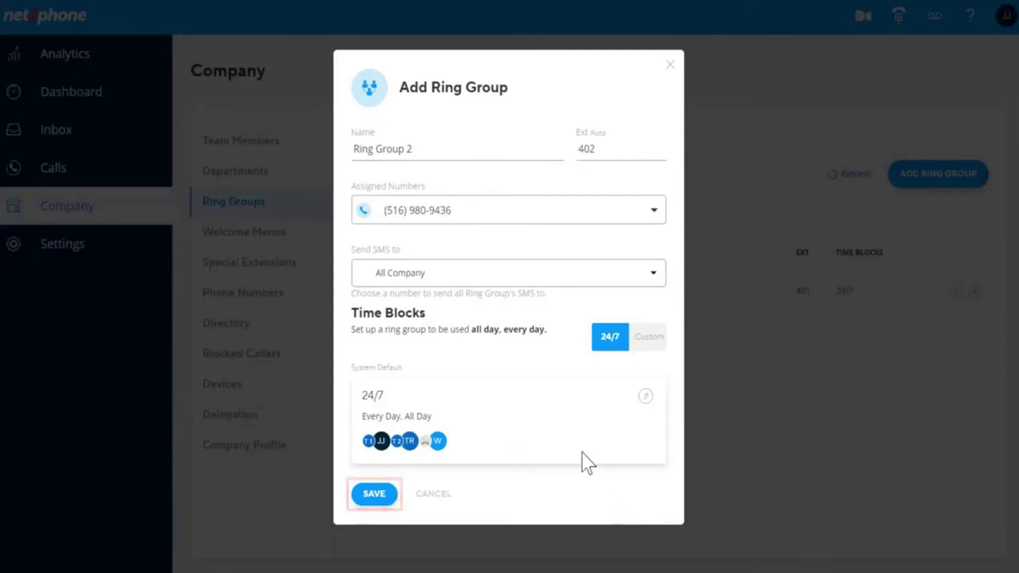
pyautogui.click(373, 501)
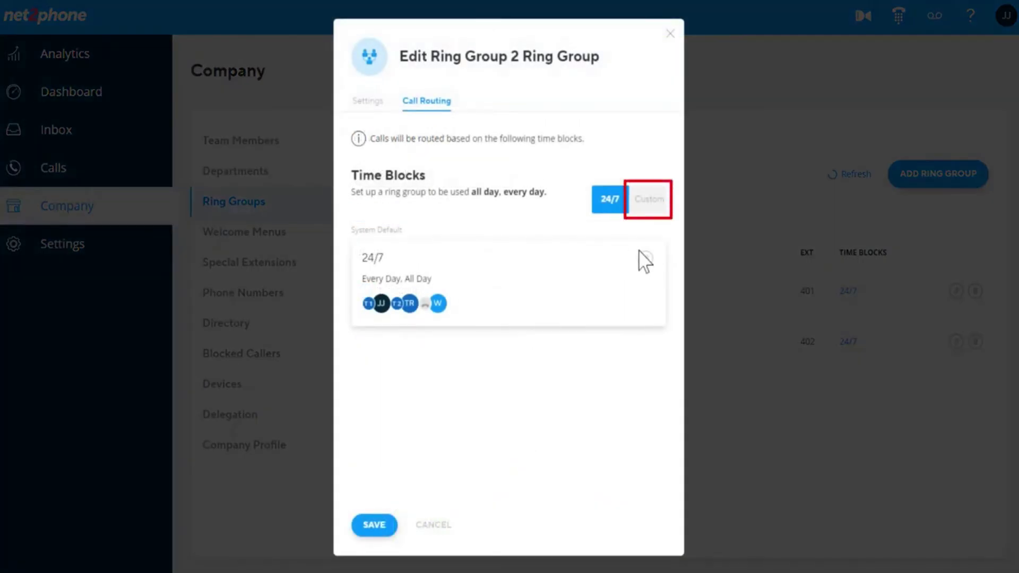
# Turn on Custom time blocks and open the Open block's Mon–Fri 9:00am–5:00pm schedule editor
pyautogui.click(655, 201)
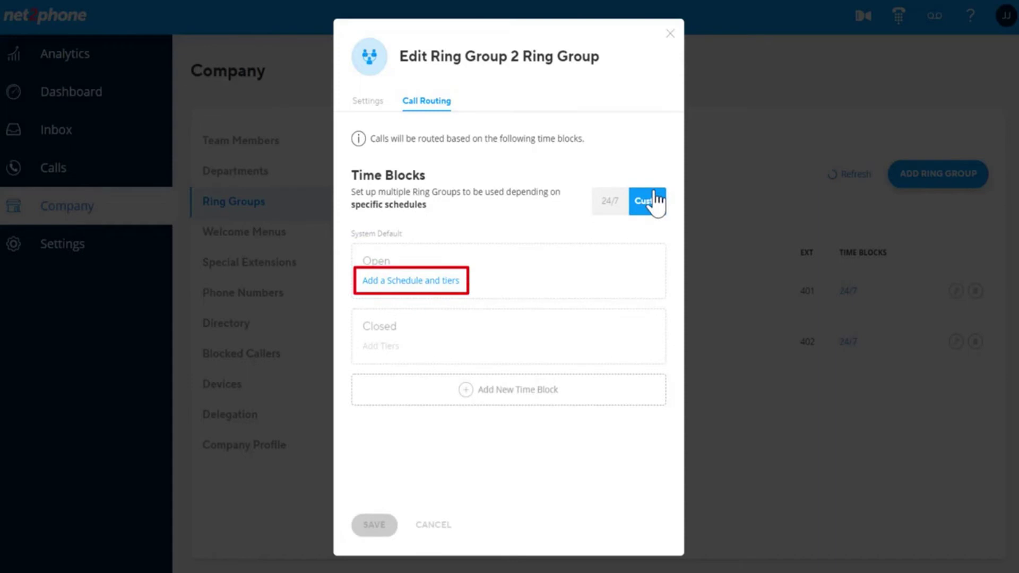
pyautogui.click(440, 282)
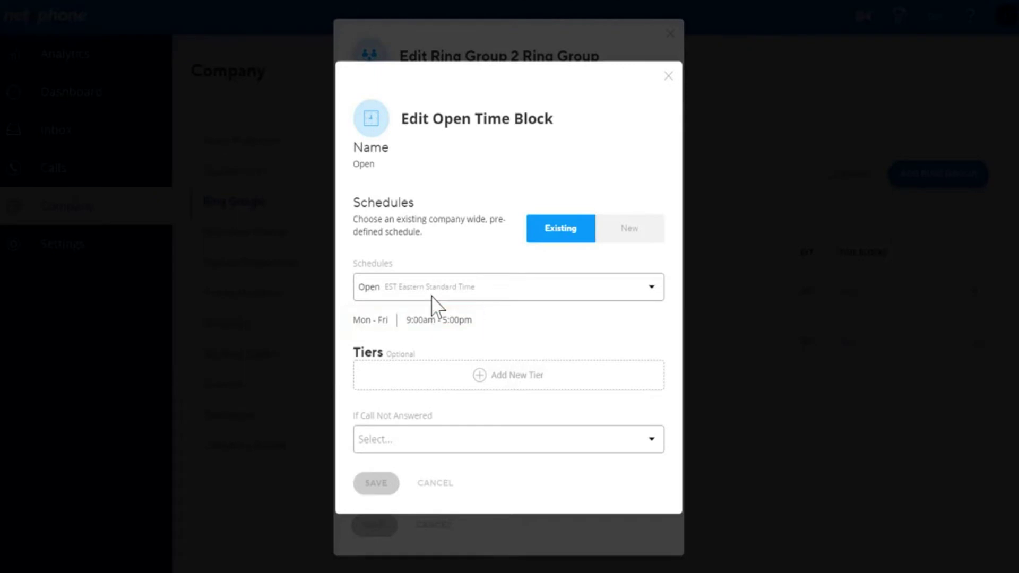
# Create a new Open schedule covering Monday through Friday with an all-day interval
pyautogui.click(641, 240)
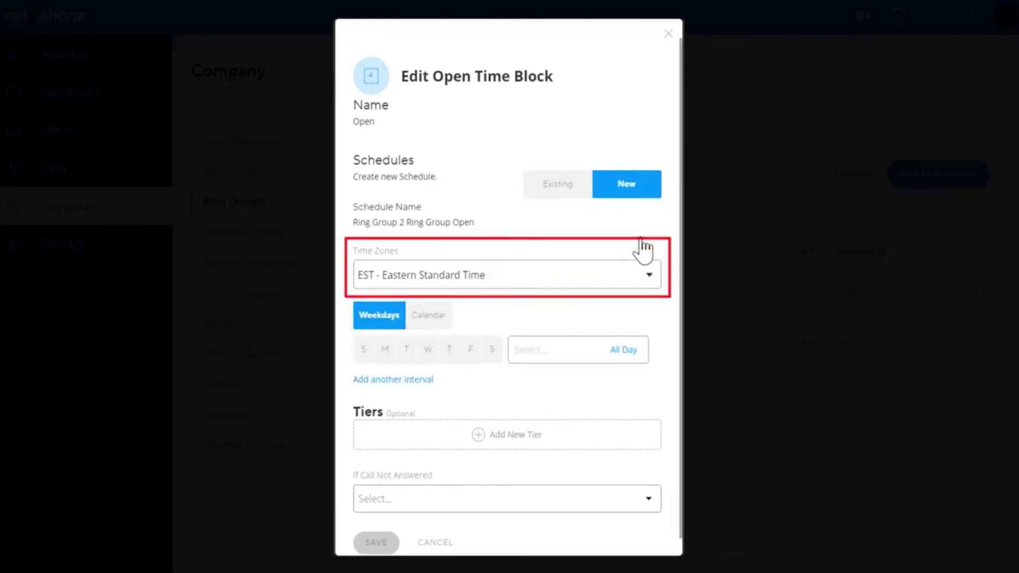
pyautogui.click(385, 350)
pyautogui.click(406, 351)
pyautogui.click(428, 350)
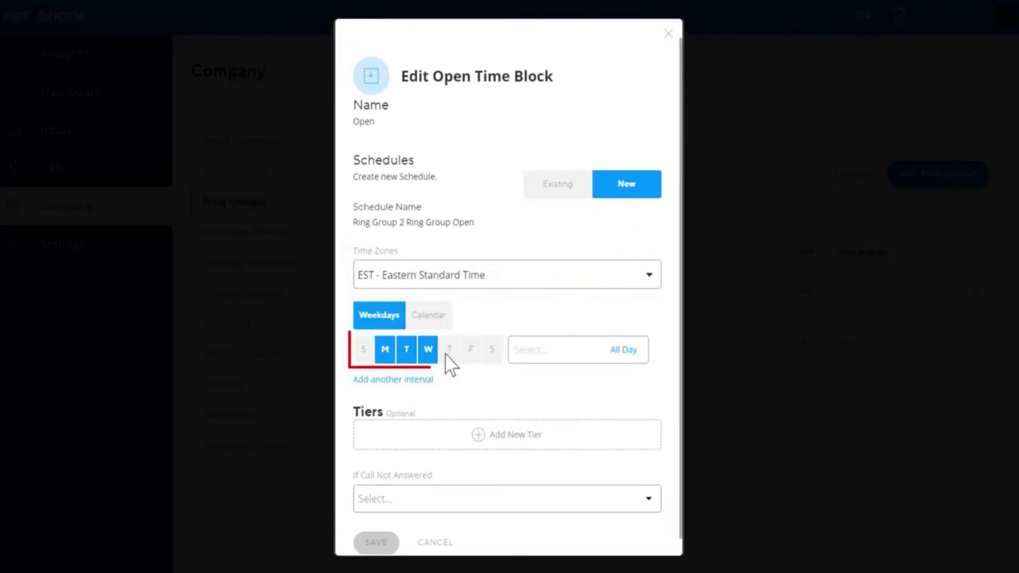
pyautogui.click(449, 352)
pyautogui.click(470, 353)
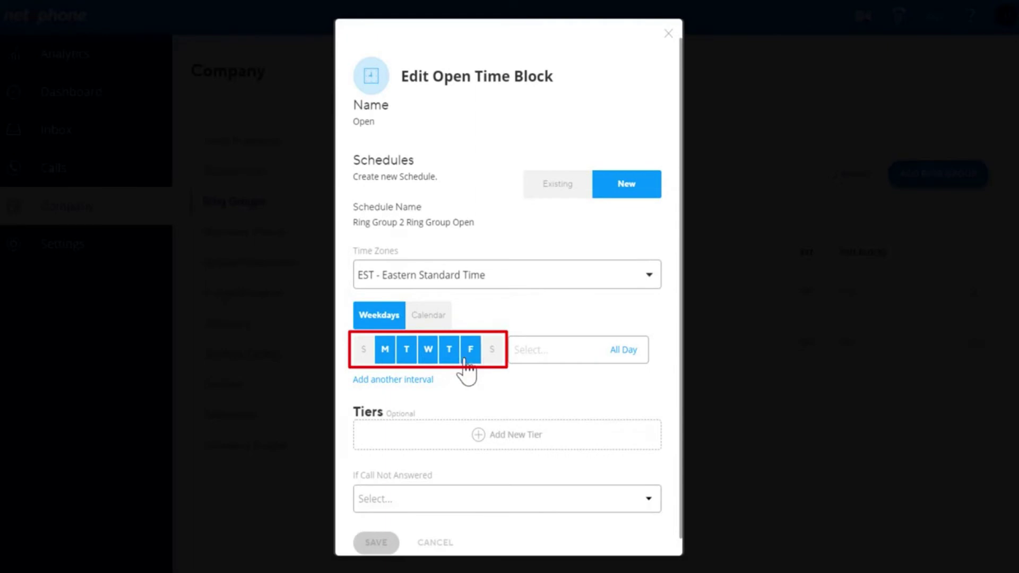
pyautogui.click(587, 352)
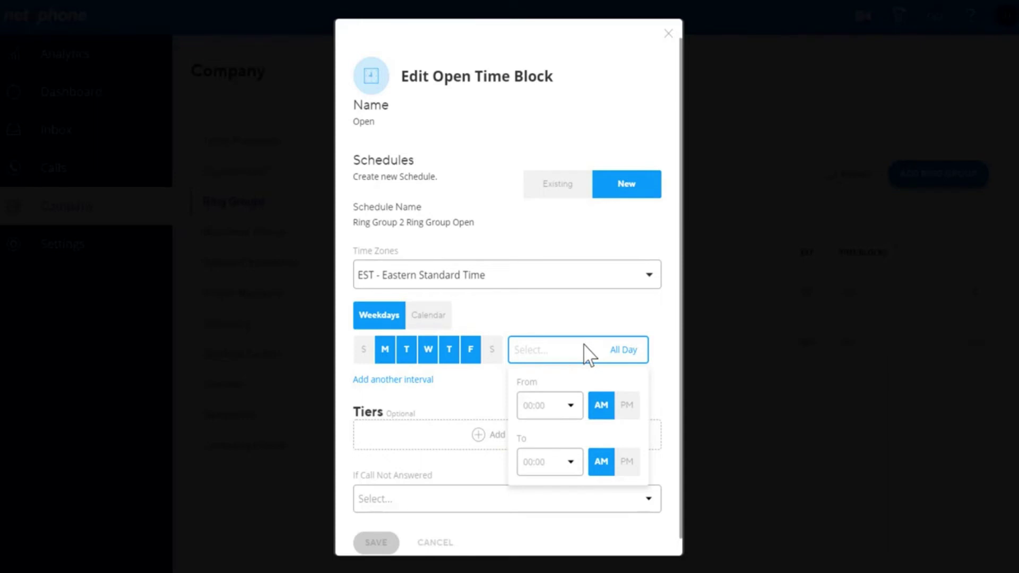
pyautogui.click(636, 351)
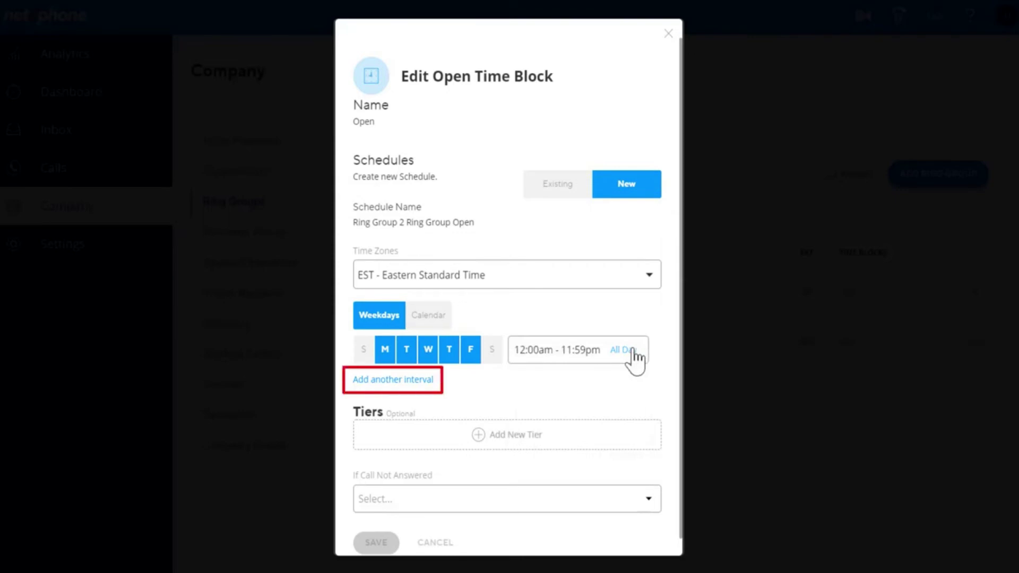
# Add a second interval for Friday 9:00am–2:00pm and save the Open time block
pyautogui.click(396, 380)
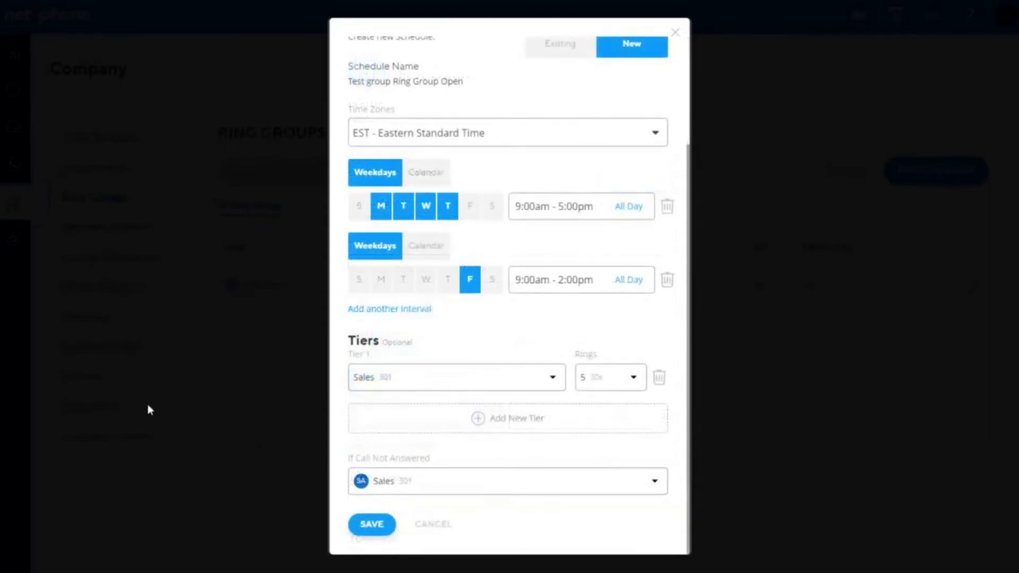
pyautogui.click(371, 526)
pyautogui.click(616, 522)
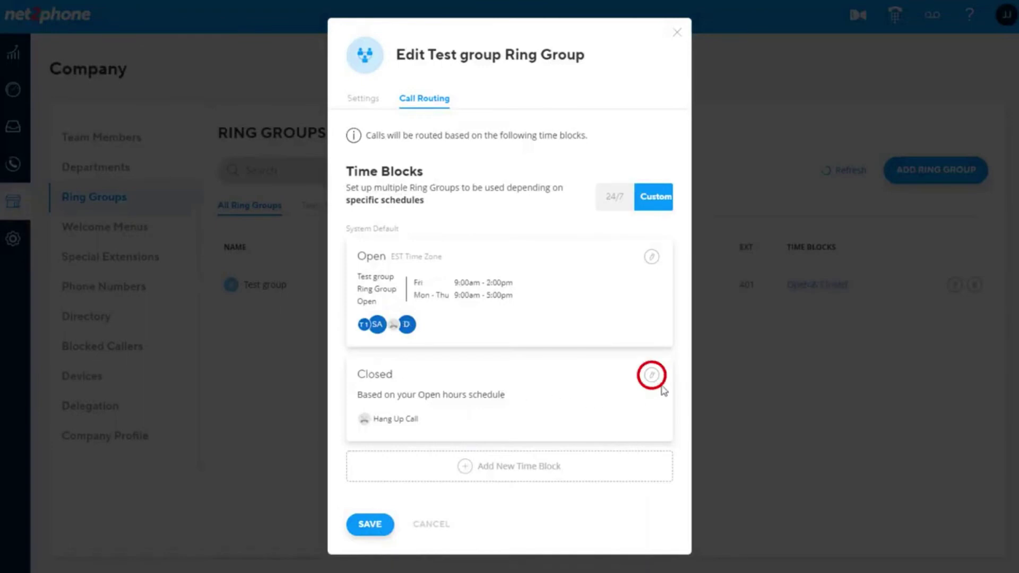
# Give the Closed block a Sales 301 first tier, save it, and save the ring group
pyautogui.click(652, 376)
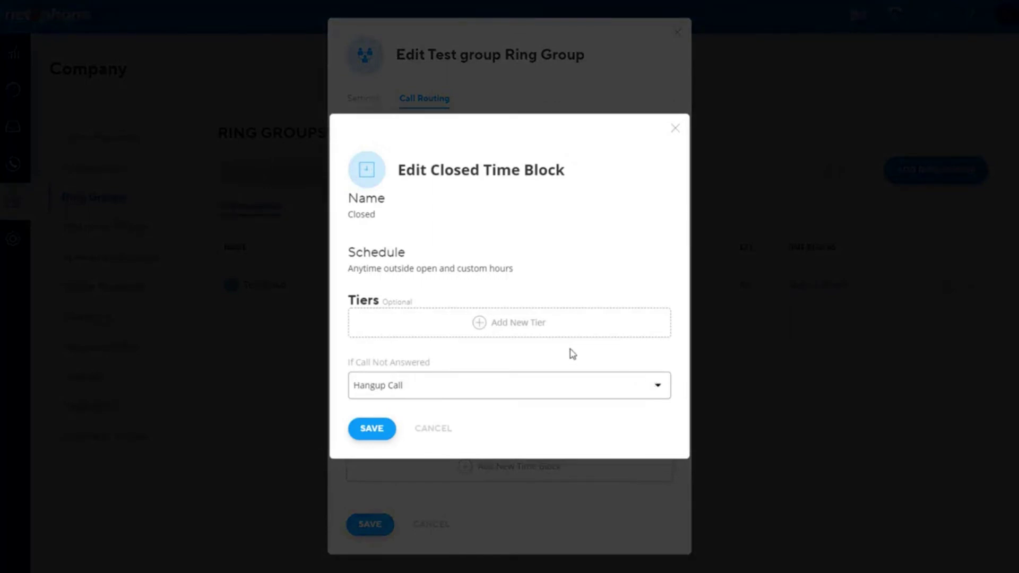
pyautogui.click(553, 321)
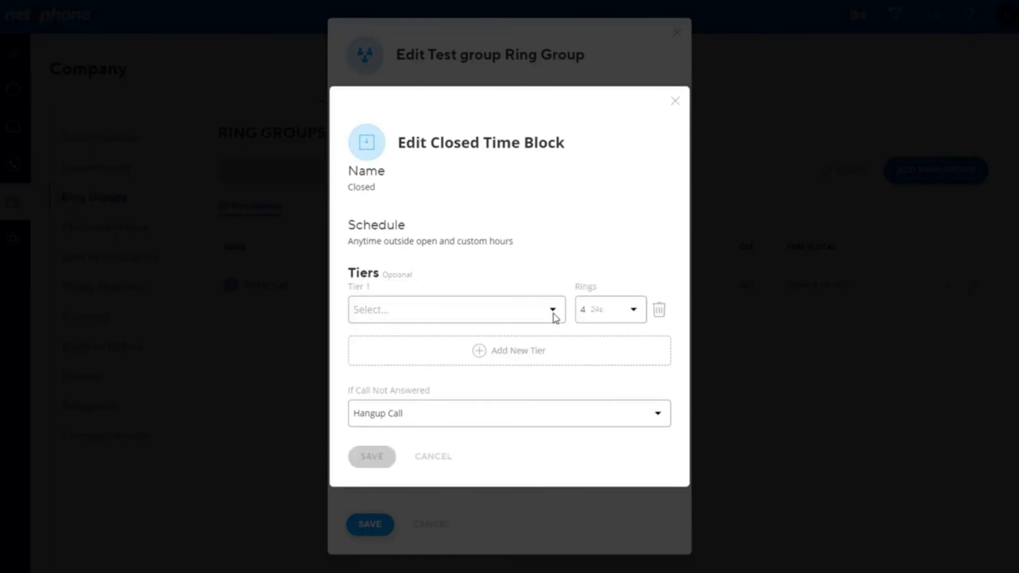
pyautogui.click(555, 318)
pyautogui.click(519, 391)
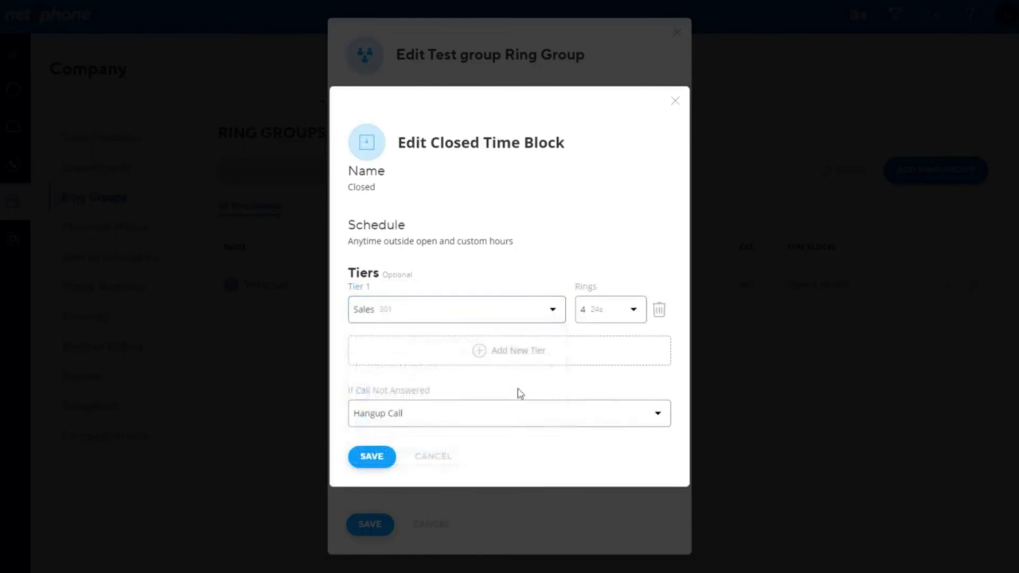
pyautogui.click(374, 460)
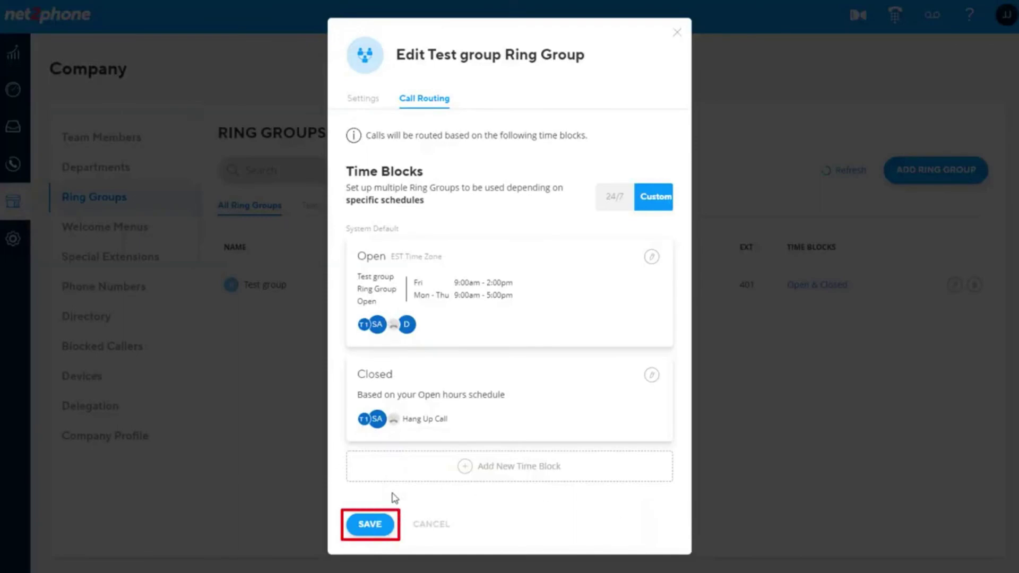
pyautogui.click(366, 525)
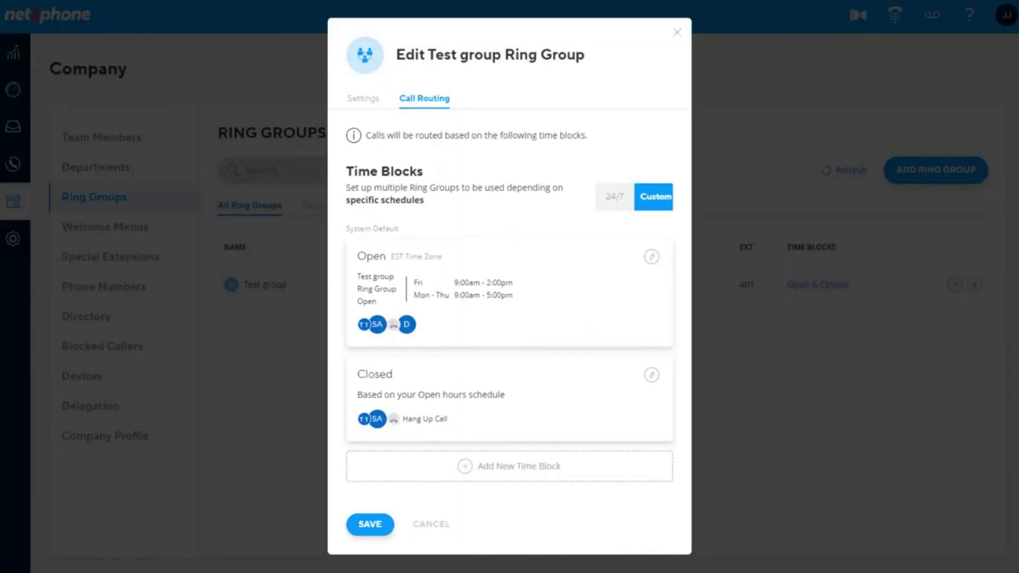
# Add a new time block named Holiday
pyautogui.click(505, 473)
pyautogui.click(451, 178)
pyautogui.write('Holiday')
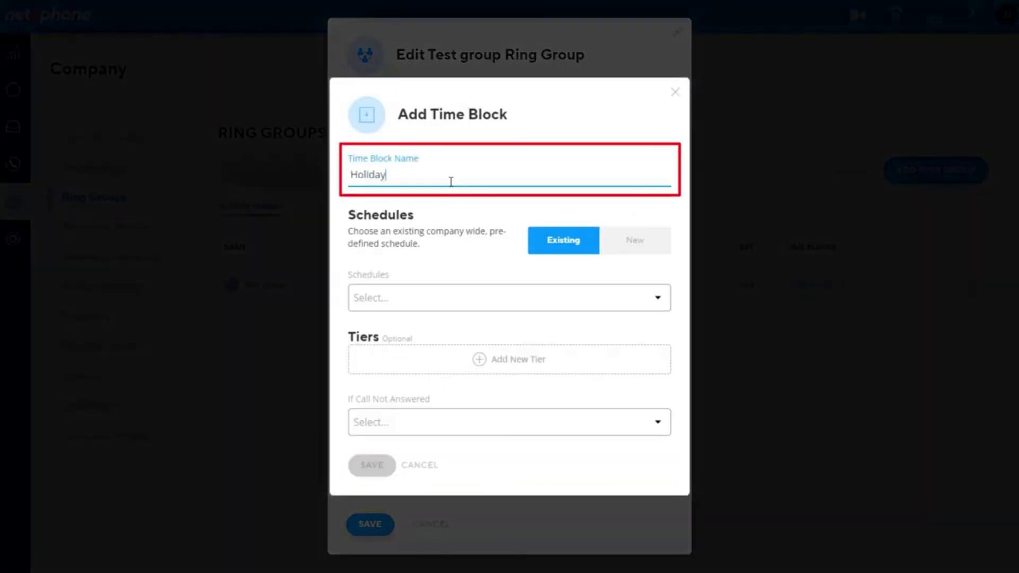
# Give Holiday a new calendar schedule for Jul 4, 2022, all day, and save it
pyautogui.click(615, 250)
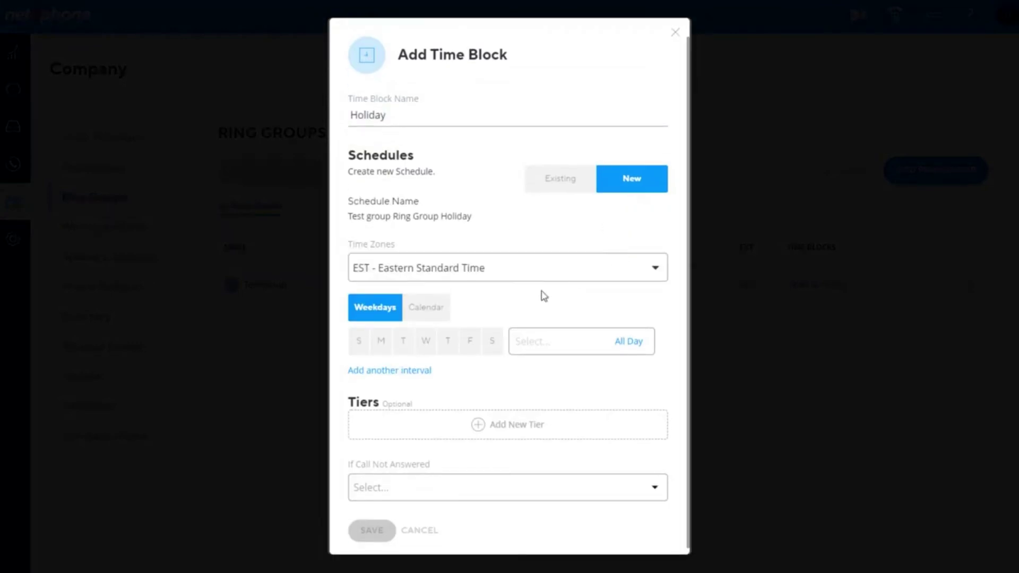
pyautogui.click(439, 314)
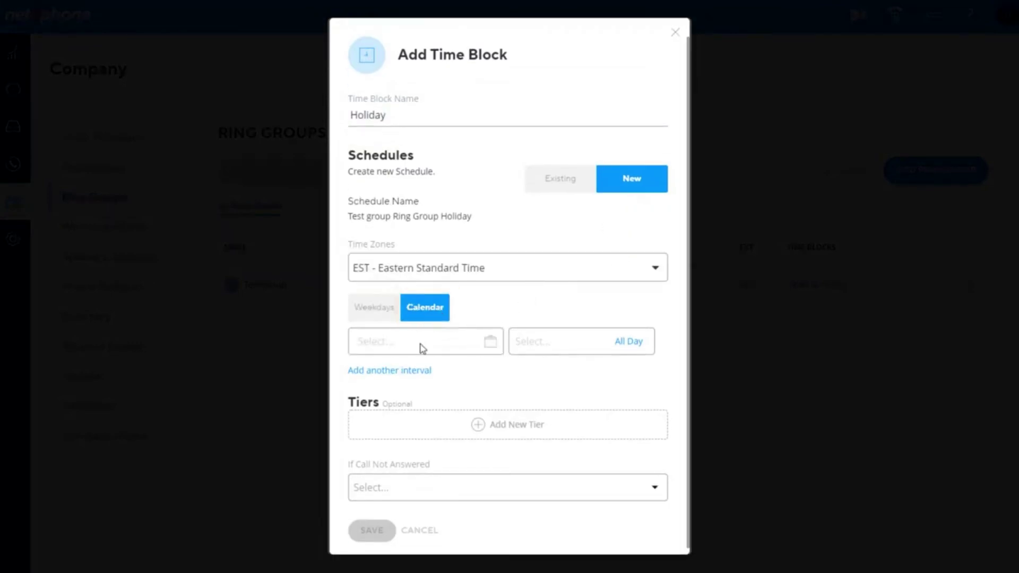
pyautogui.click(490, 342)
pyautogui.doubleClick(675, 110)
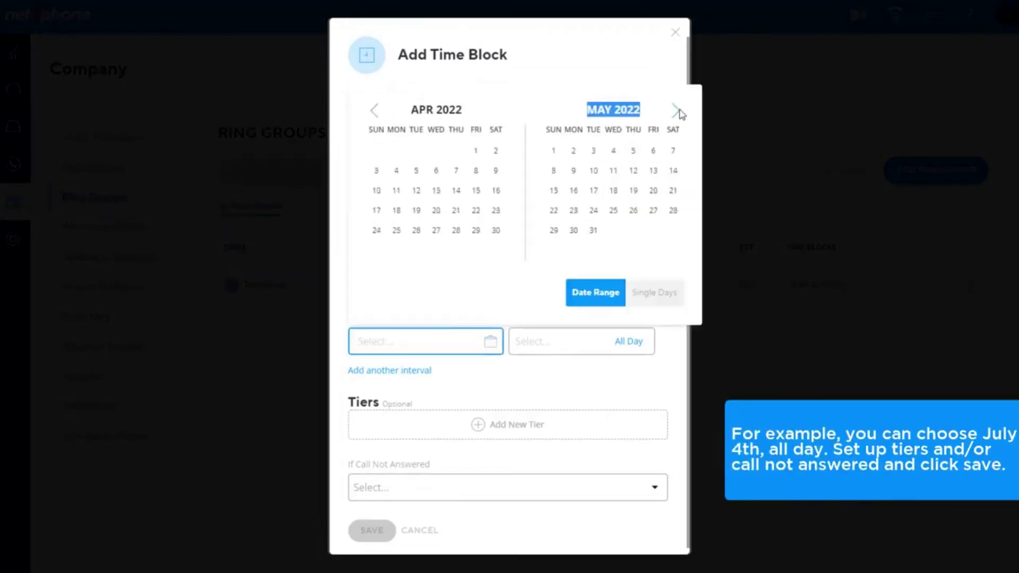
pyautogui.tripleClick(675, 110)
pyautogui.click(396, 171)
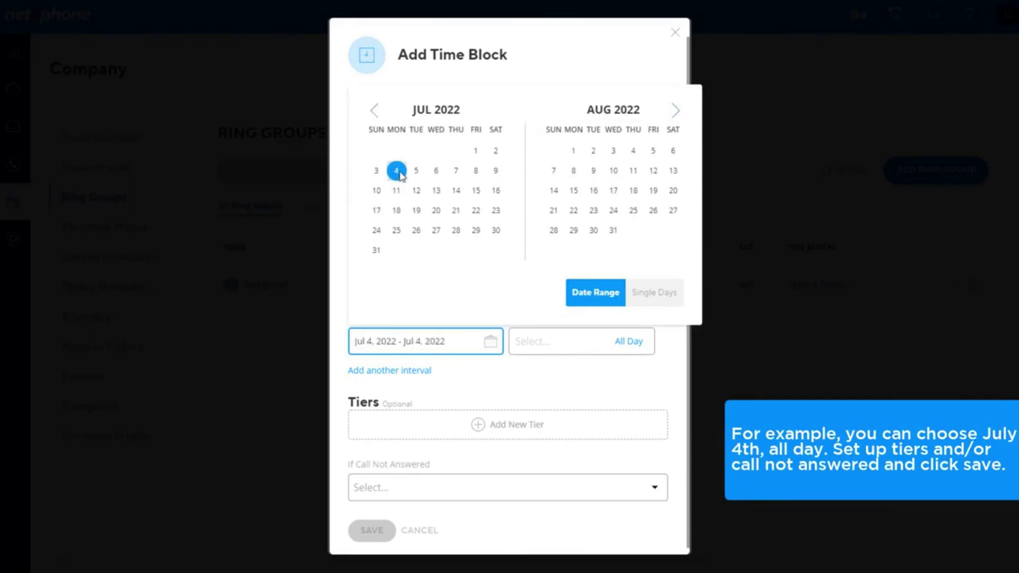
pyautogui.click(632, 345)
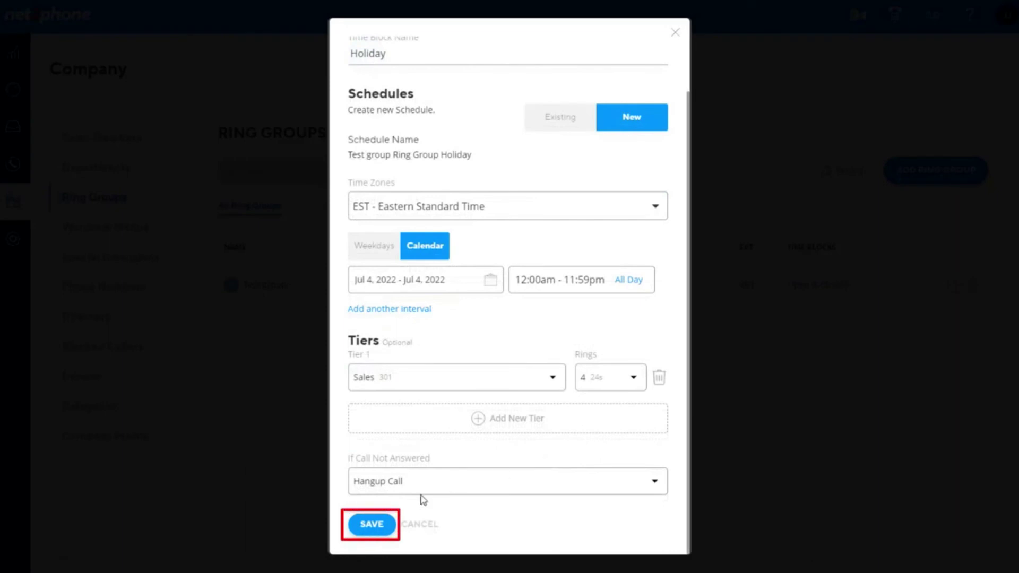
pyautogui.click(372, 525)
pyautogui.scroll(-4, 562, 345)
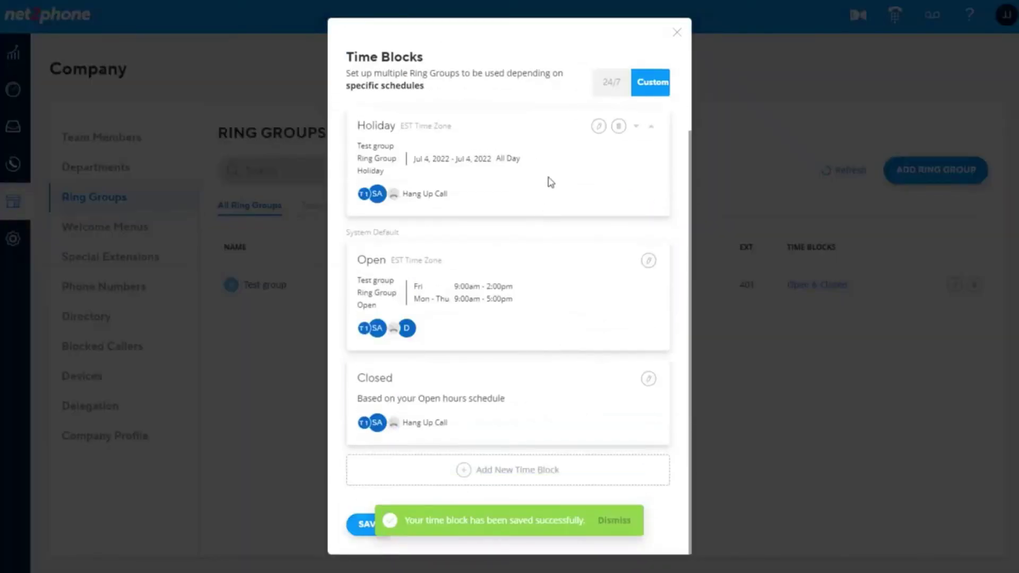
# Save Test group with its three time blocks and dismiss the success notification
pyautogui.click(368, 525)
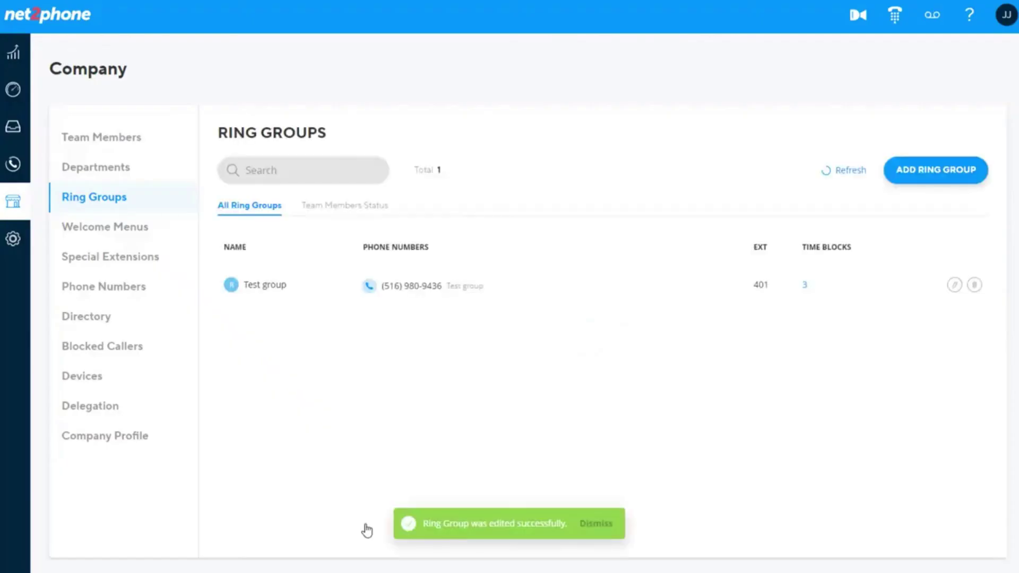
pyautogui.click(598, 524)
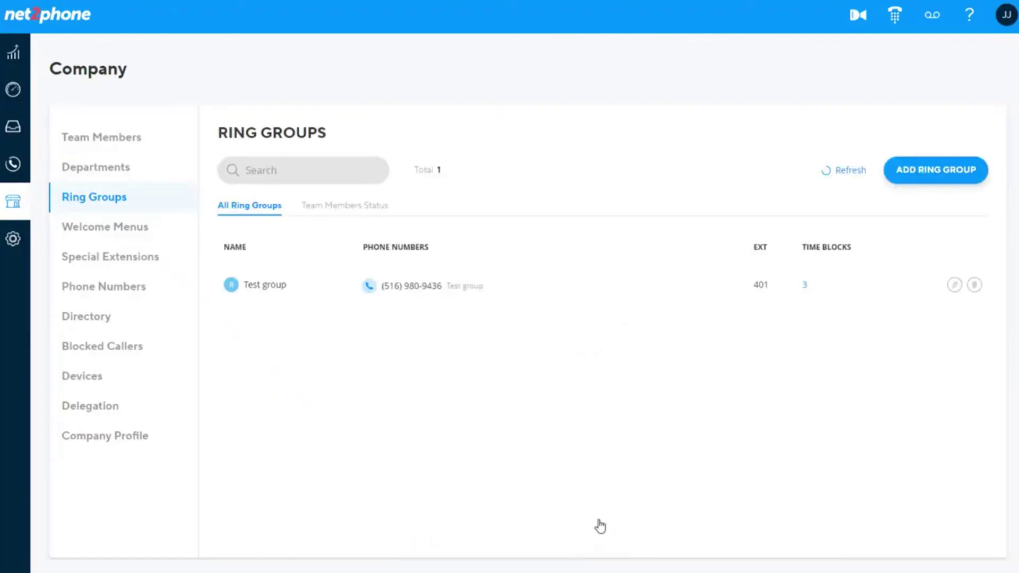